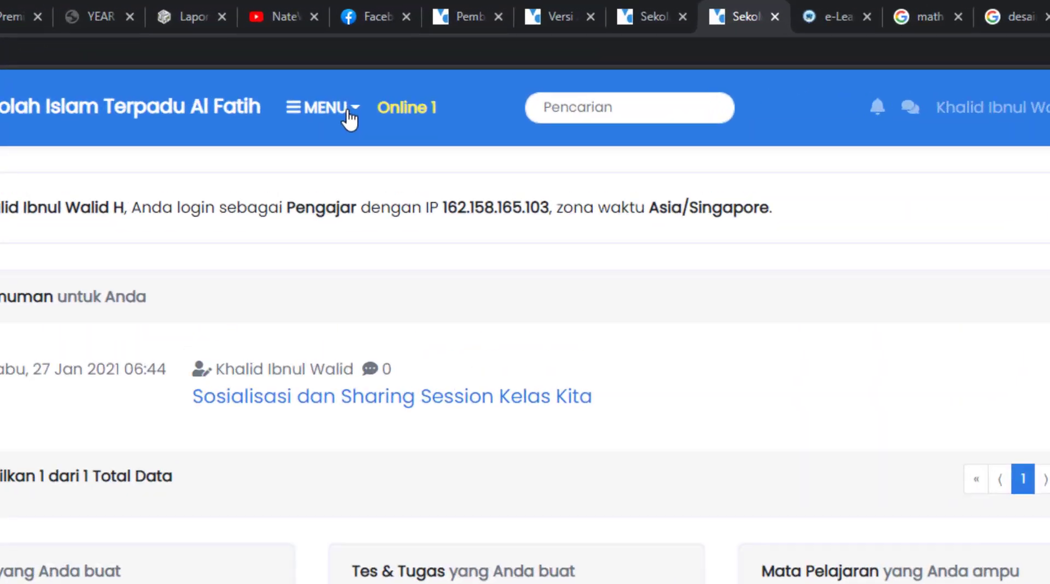
Open the list of tests (Tes) and start adding a new test
left_click(426, 61)
left_click(324, 432)
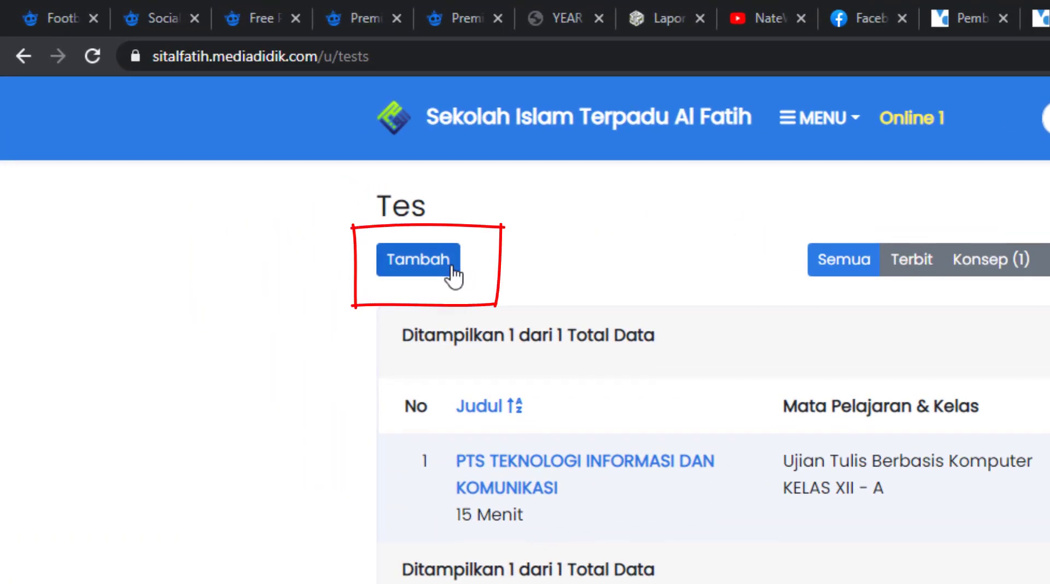
left_click(452, 270)
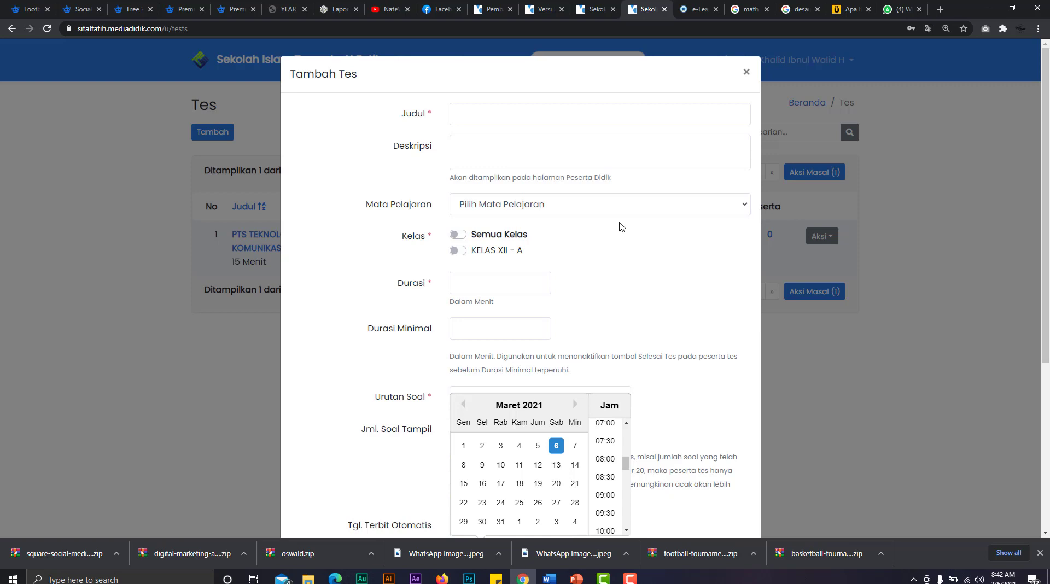
Enter "PTS Informasi dan Teknologi Lanjutan" as the new test's title
left_click(523, 111)
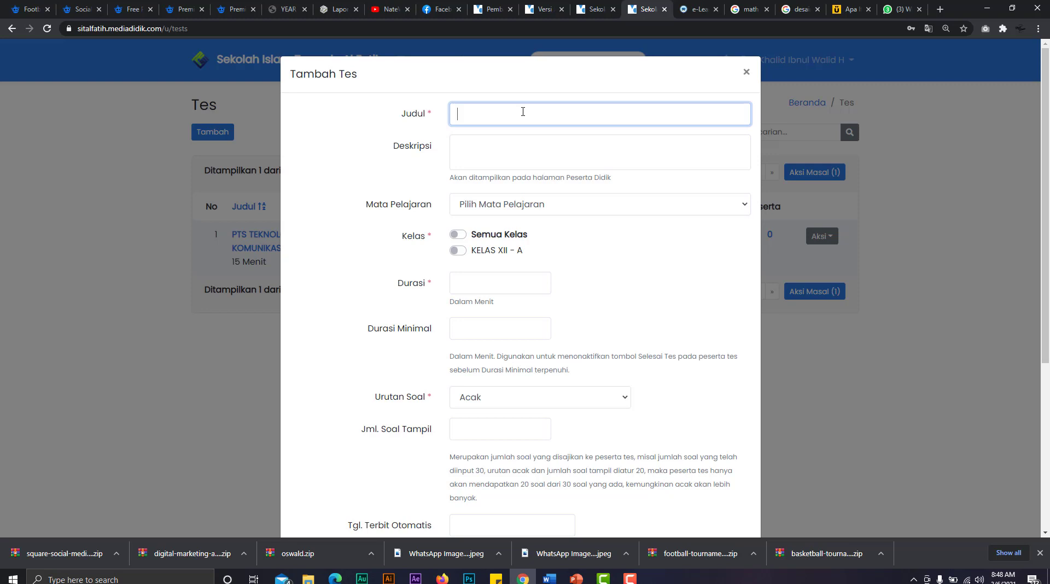
type("PT")
key("BackSpace")
type("TS Informasi dan Teknolof")
key("BackSpace")
type("gi Lanjutan")
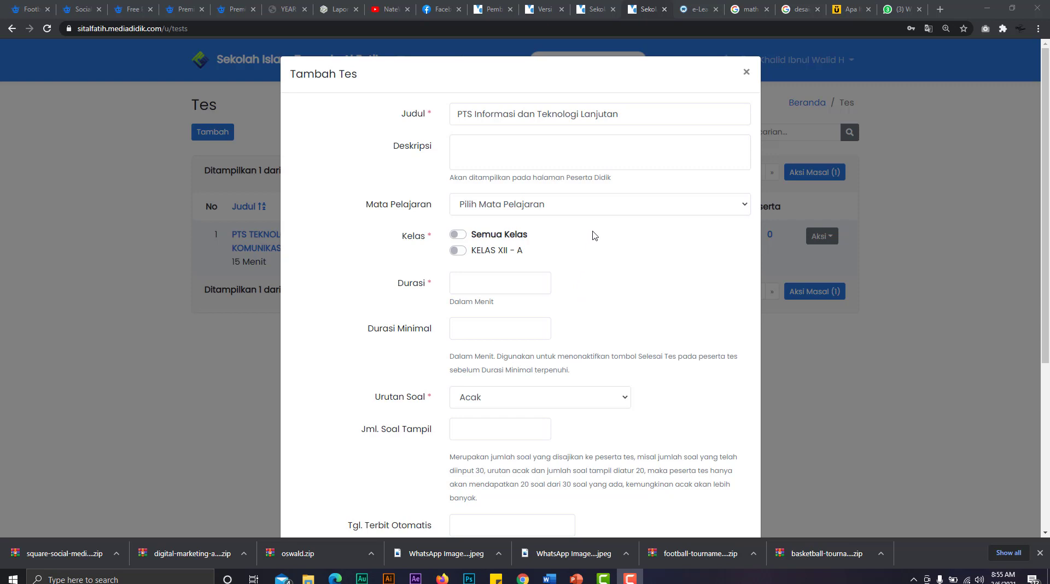
Set the test's subject (Mata Pelajaran) to Ujian Tulis Berbasis Komputer
left_click(612, 213)
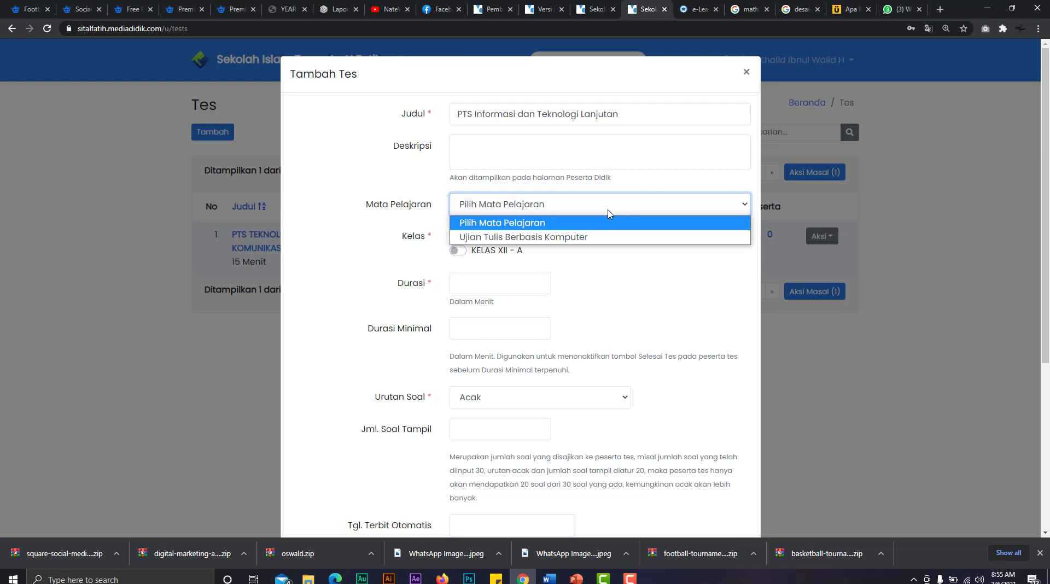
left_click(609, 214)
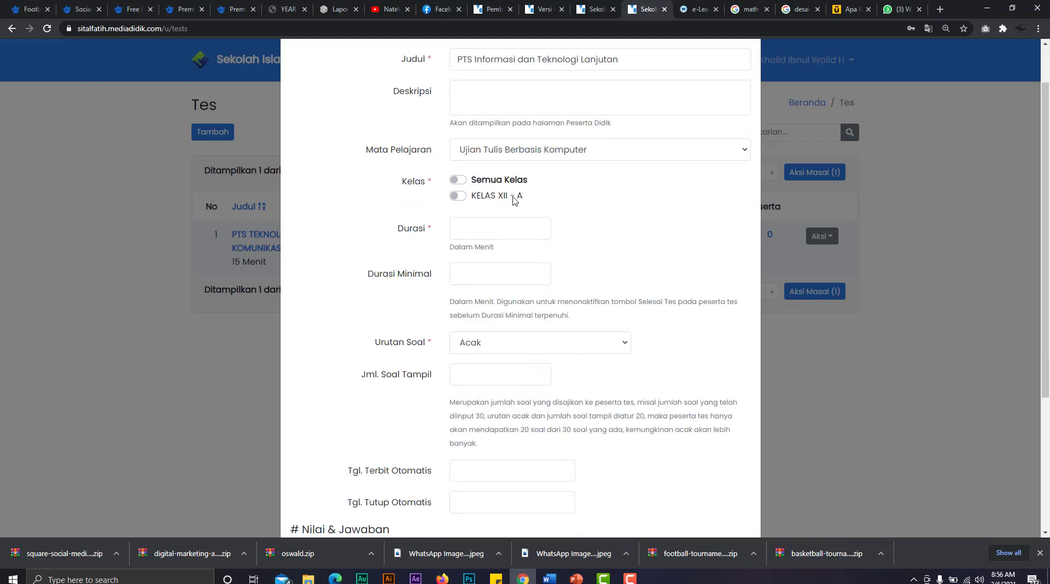
scroll(536, 251, "down", 1)
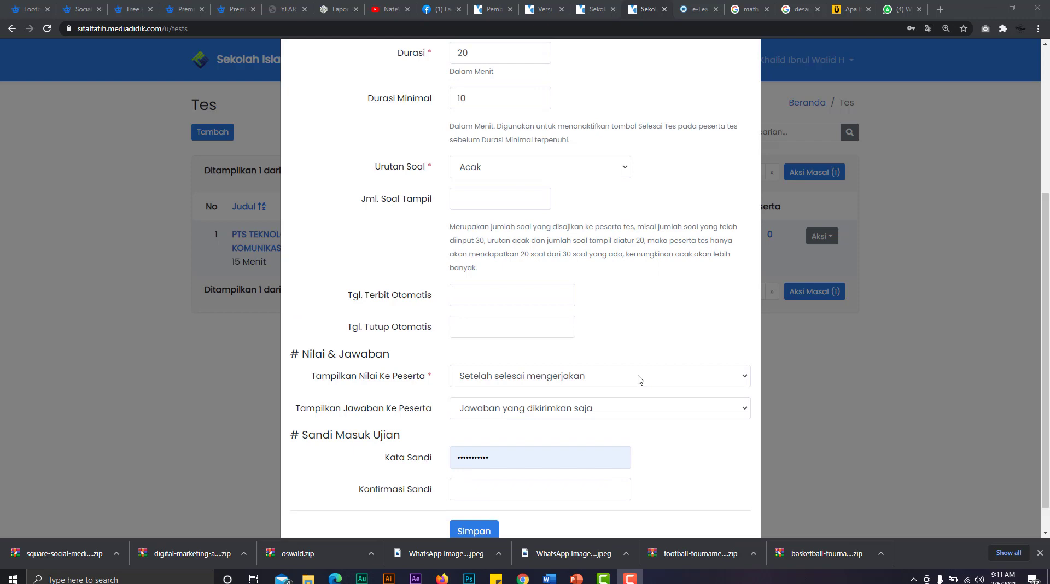
Show participants their score "Setelah selesai mengerjakan" and set the displayed answers to "Jawaban yang dikirimkan dan kunci jawaban"
left_click(640, 379)
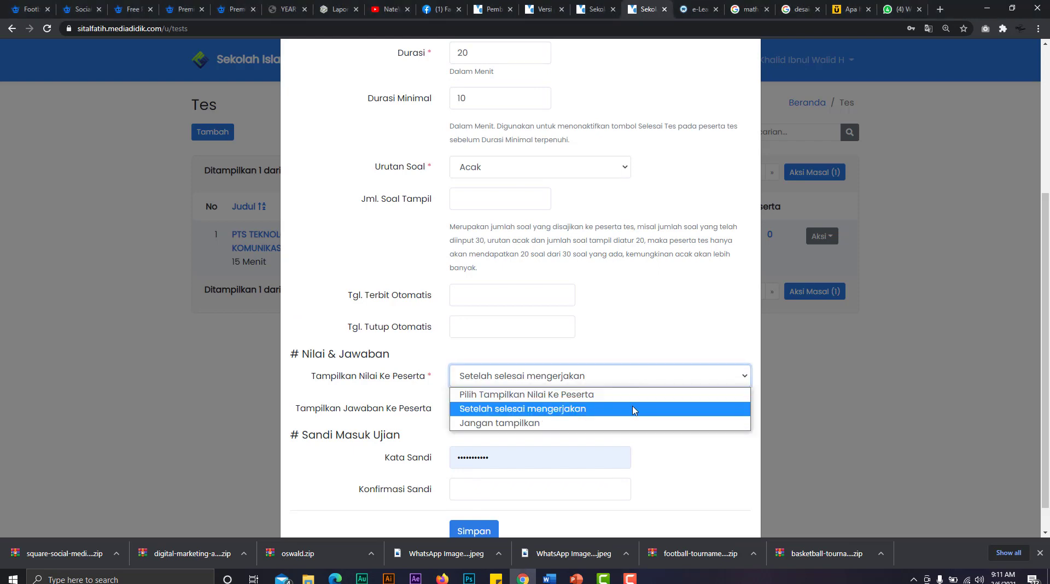
left_click(634, 410)
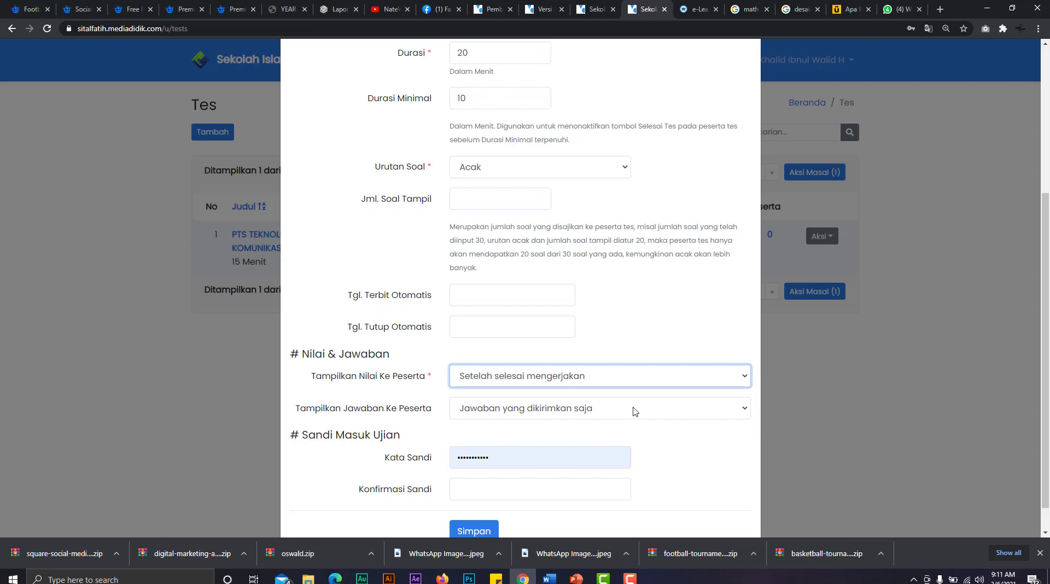
left_click(635, 410)
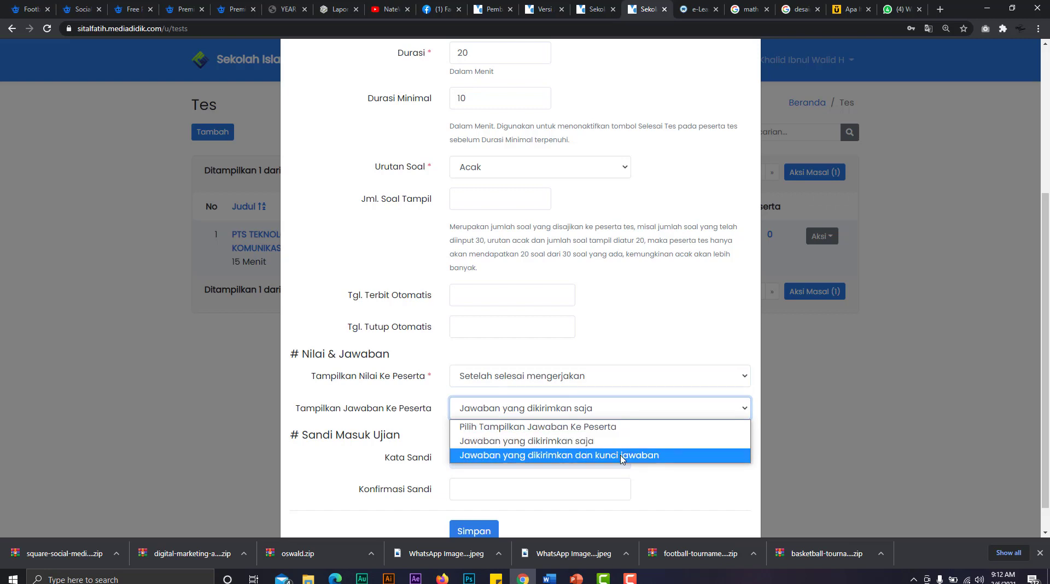
left_click(647, 448)
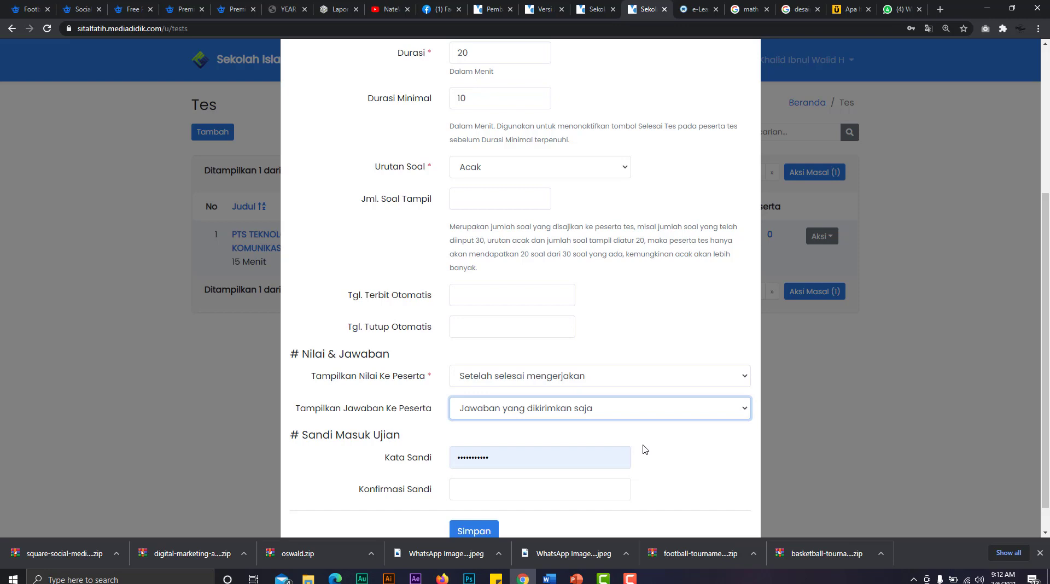
left_click(647, 414)
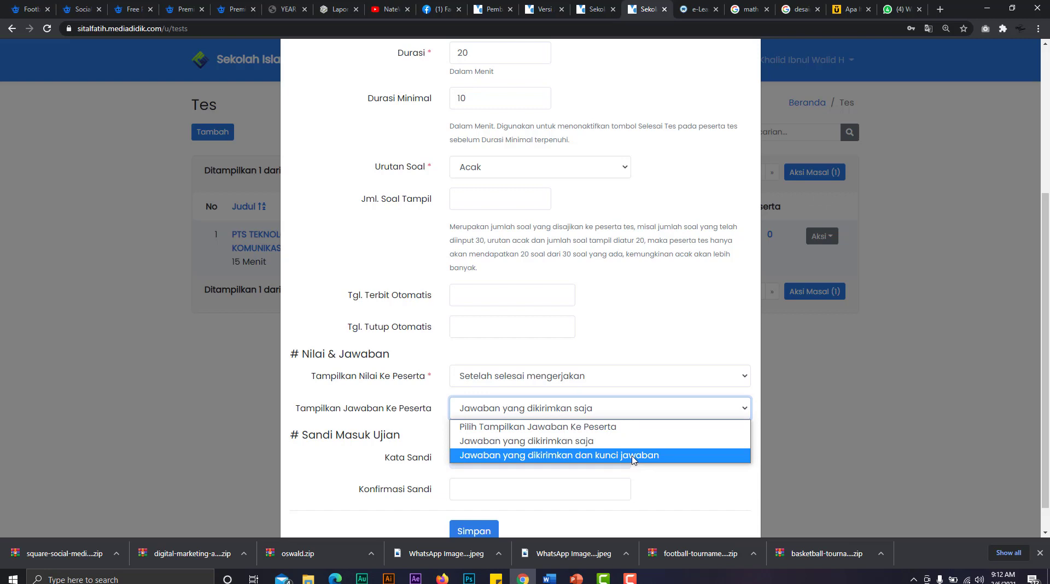
left_click(633, 457)
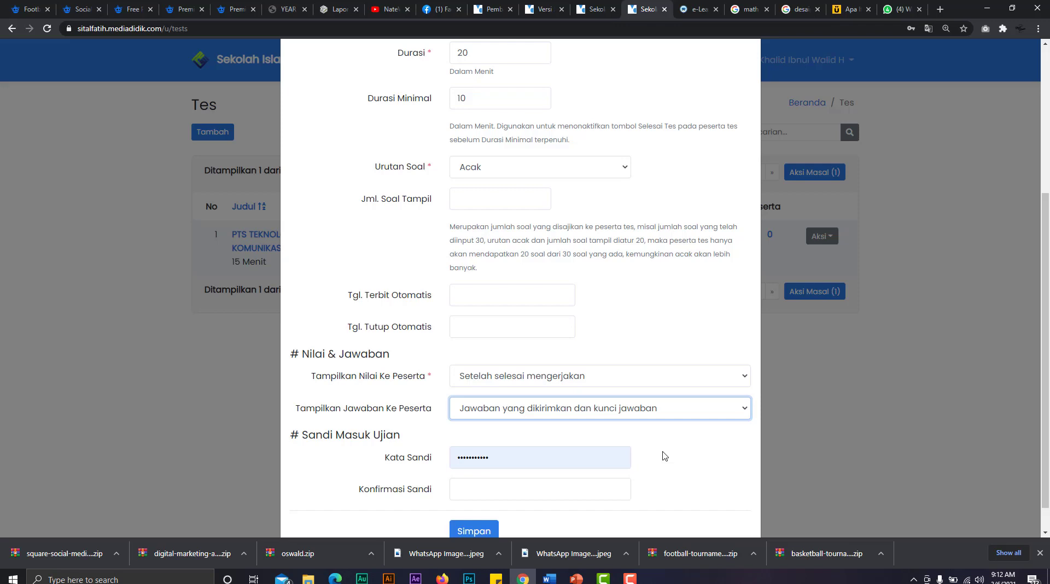
left_click(664, 455)
scroll(664, 455, "down", 1)
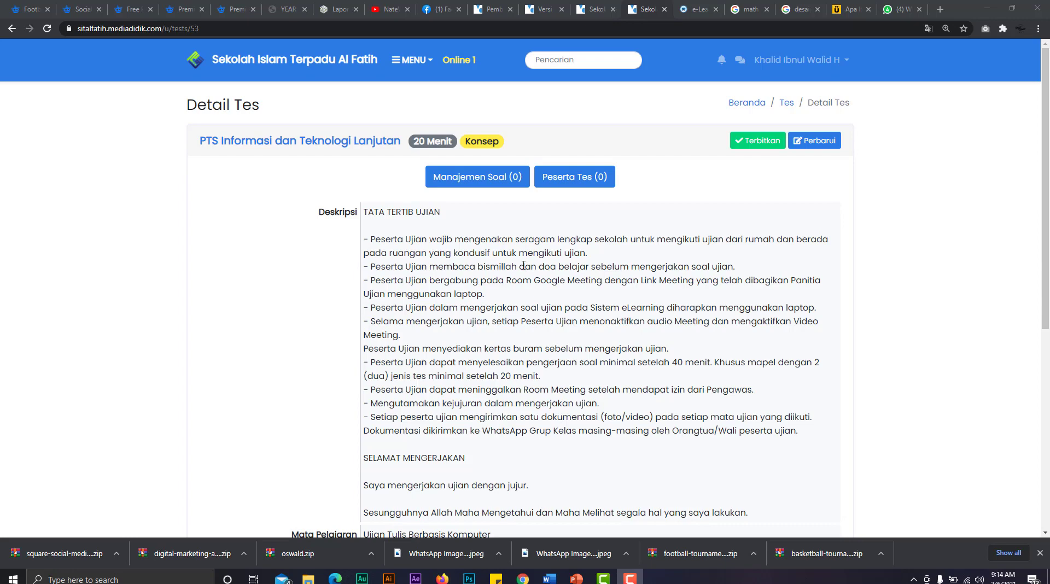
Open the question management of PTS Informasi dan Teknologi Lanjutan and view its Excel import dialog
left_click(467, 183)
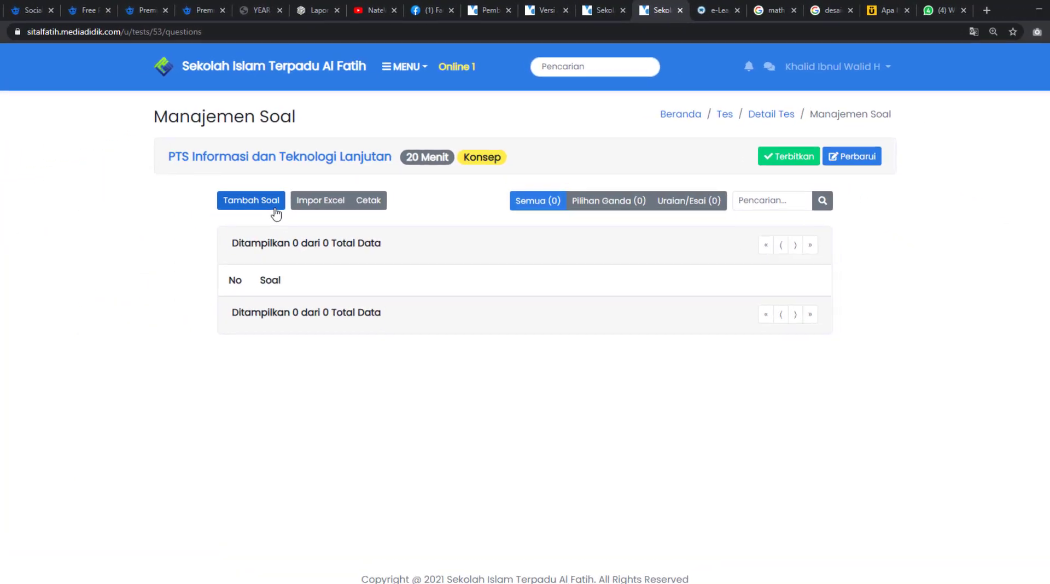
left_click(316, 203)
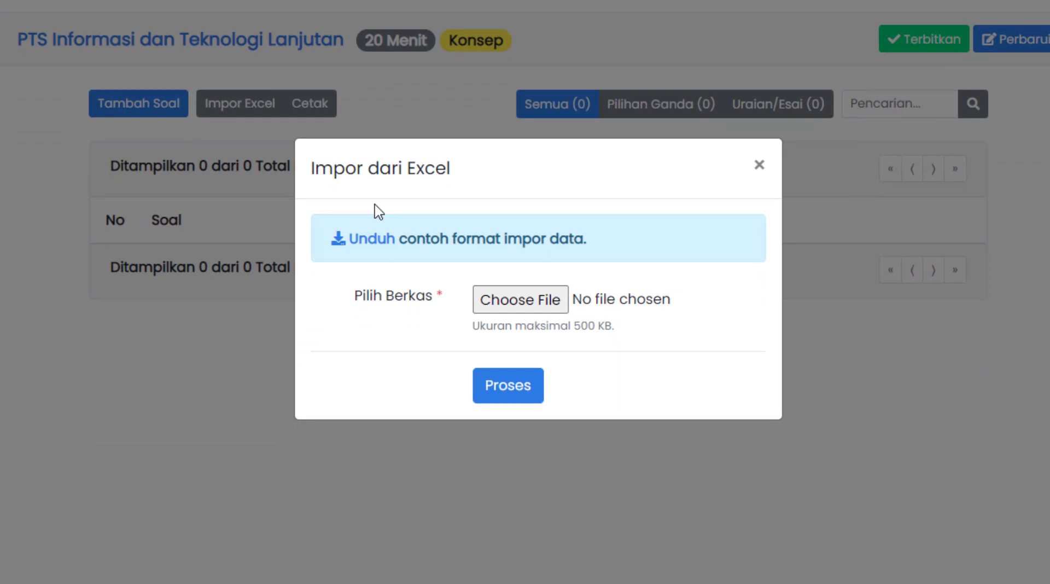
left_click(74, 119)
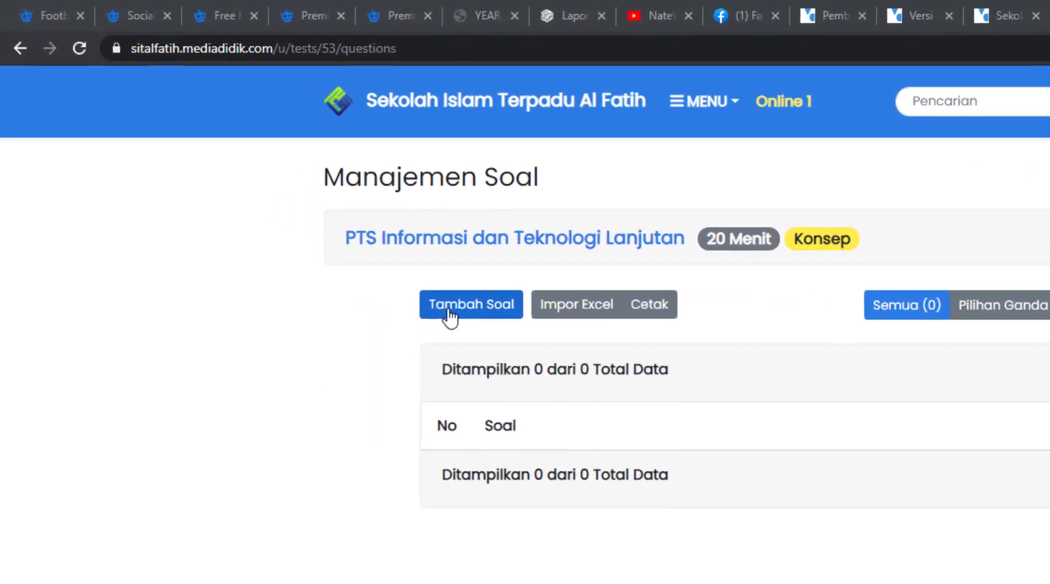
Open a new Pilihan Ganda question form and review its question, answer option and answer key fields
left_click(453, 317)
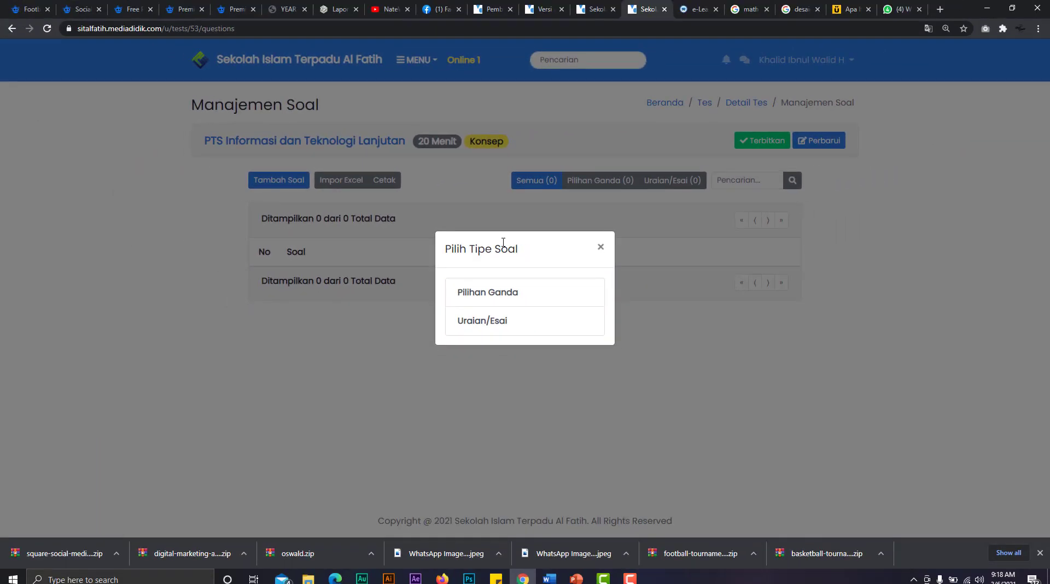
left_click(508, 300)
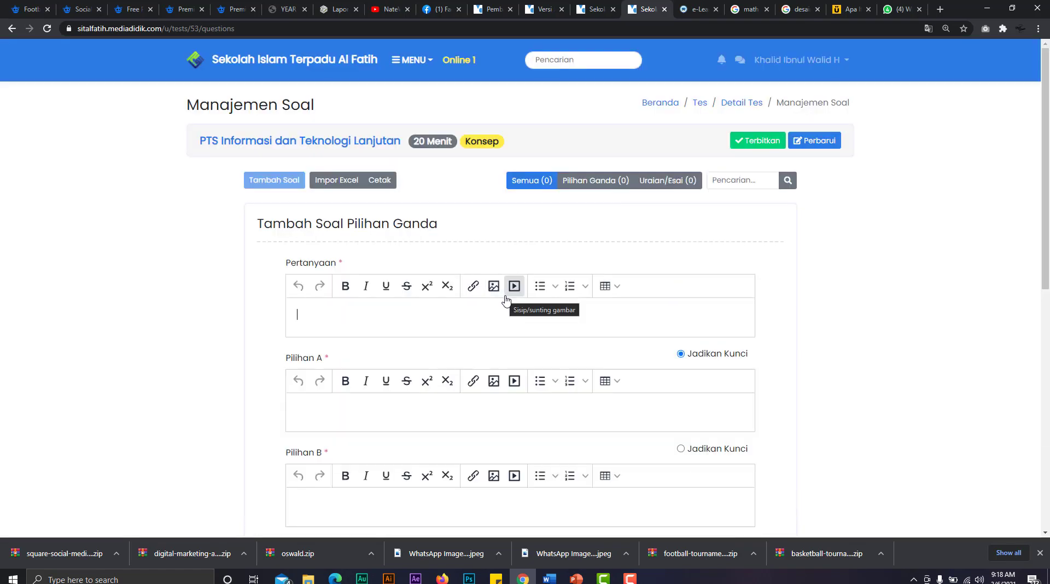
scroll(510, 307, "down", 1)
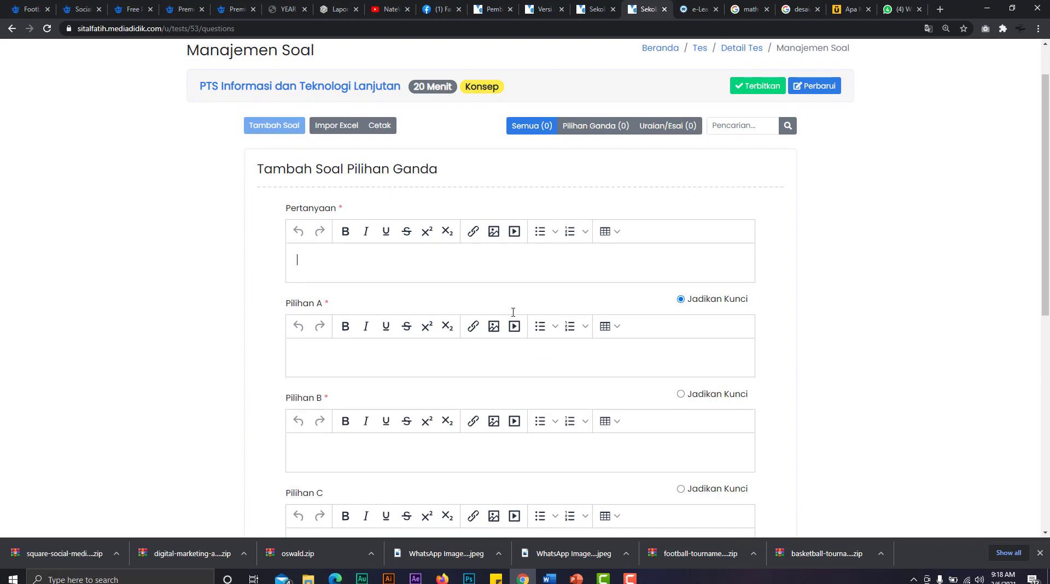
scroll(512, 313, "down", 7)
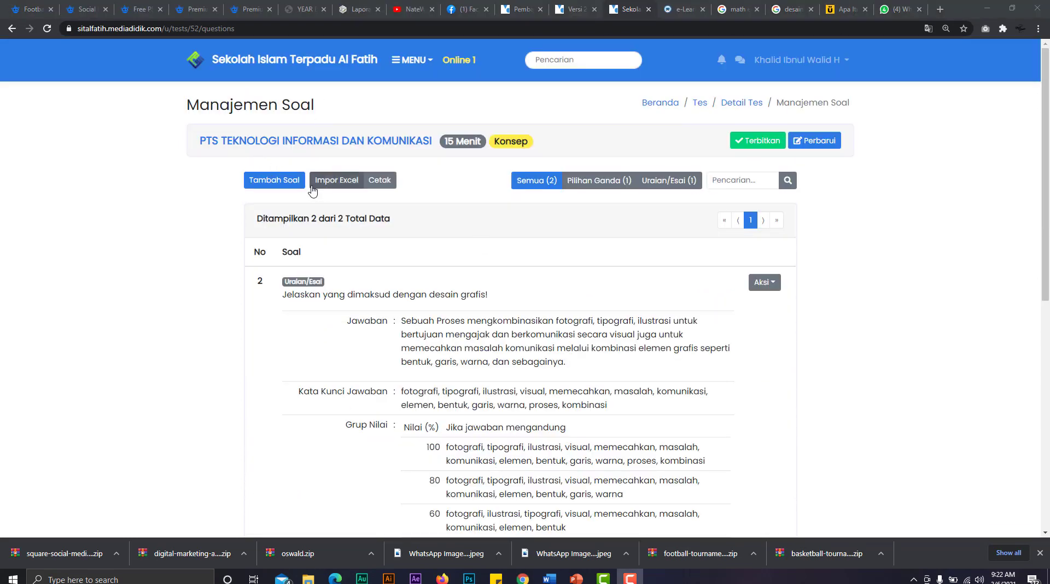
Open a new Uraian/Esai question form in the PTS TEKNOLOGI INFORMASI DAN KOMUNIKASI test
left_click(253, 182)
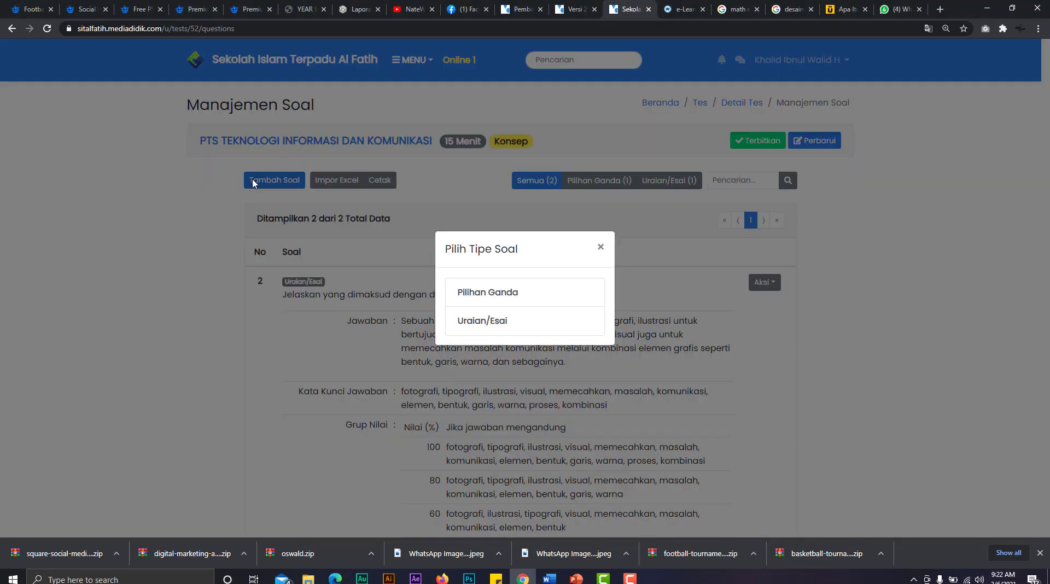
left_click(528, 322)
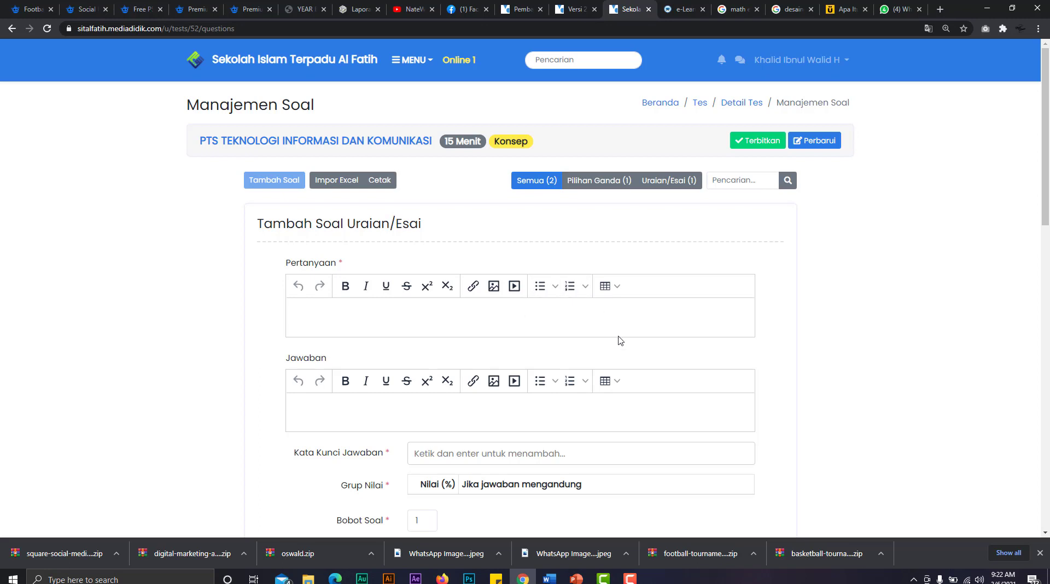
scroll(618, 342, "down", 2)
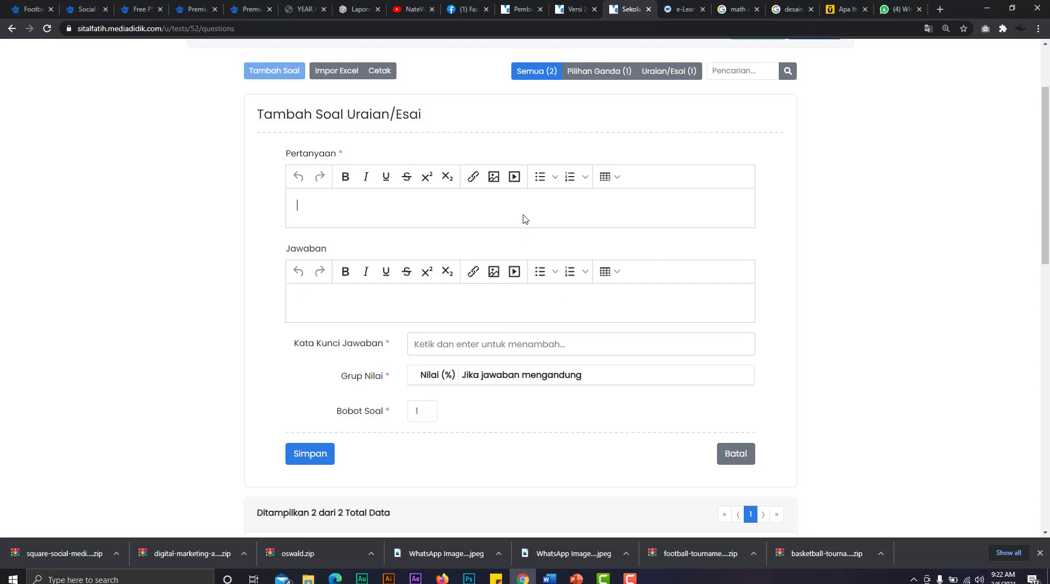
left_click(487, 303)
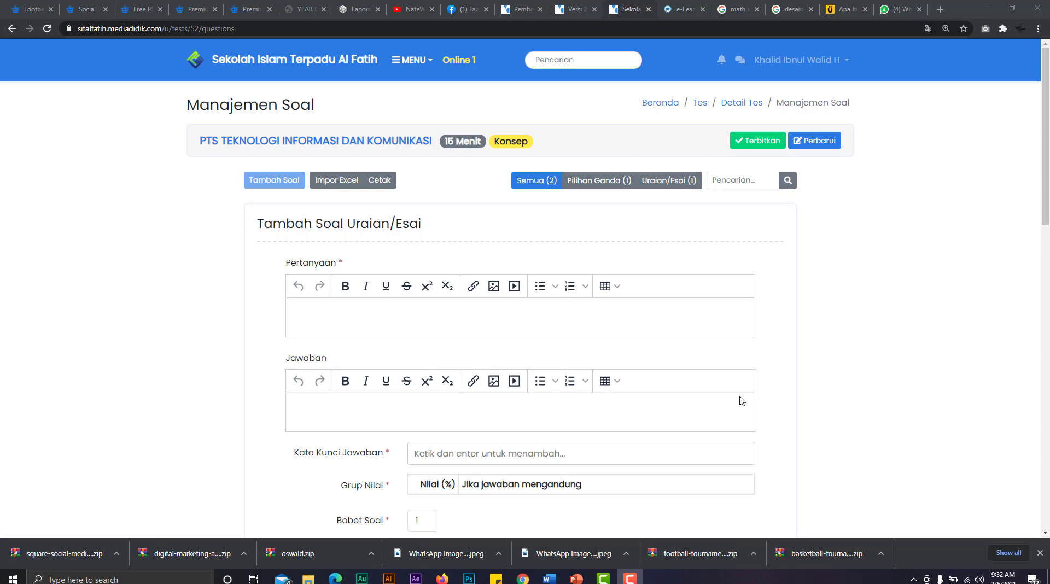
Enter "Jelaskan yang dimaksud dengan desain grafis!" as the essay question text
left_click(831, 381)
scroll(828, 380, "down", 1)
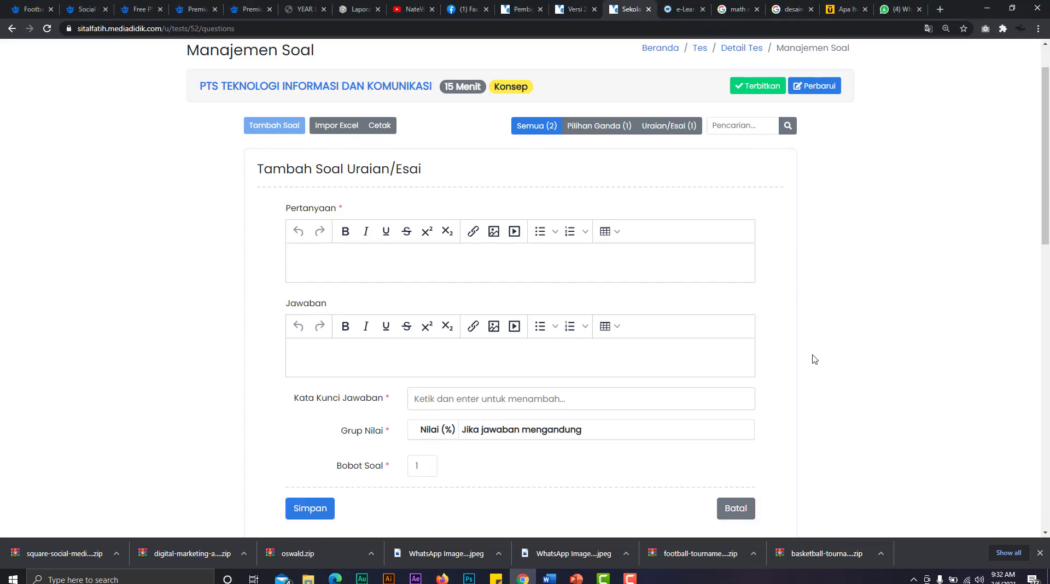
scroll(804, 350, "down", 1)
scroll(804, 350, "down", 3)
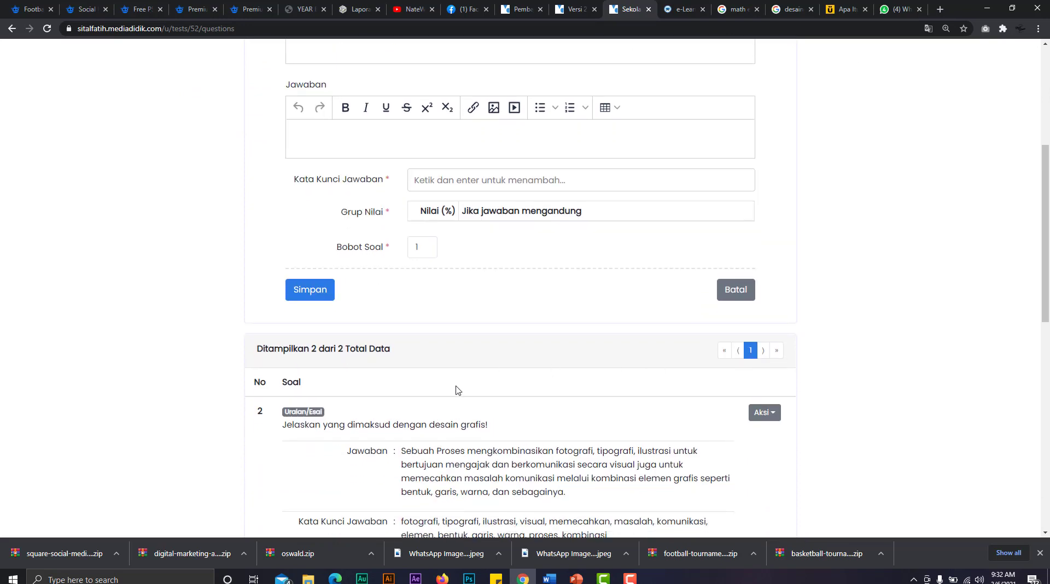
scroll(386, 396, "up", 5)
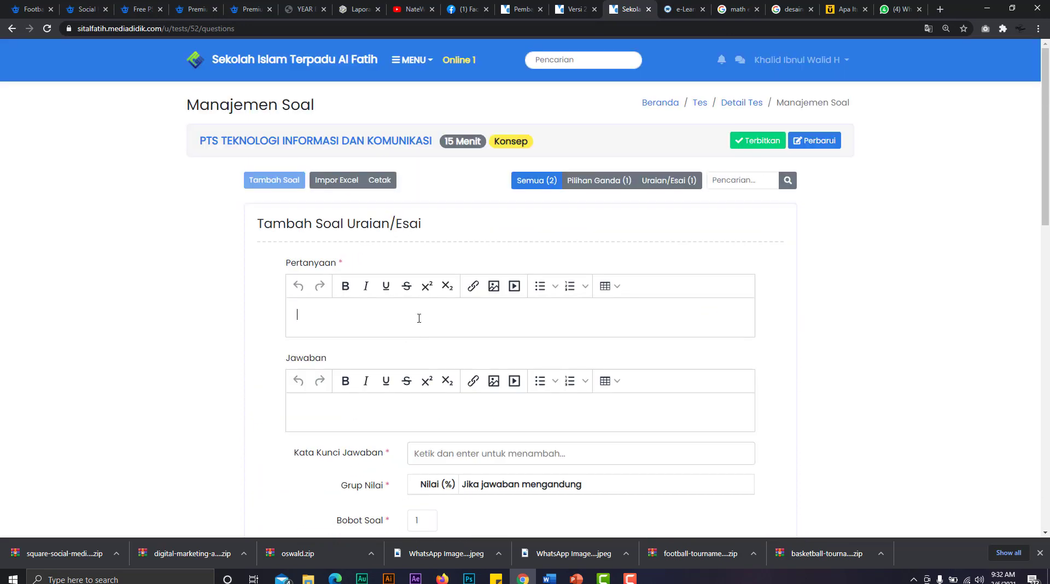
type("Jelaskan yang dimaksud dengan desain grafis!")
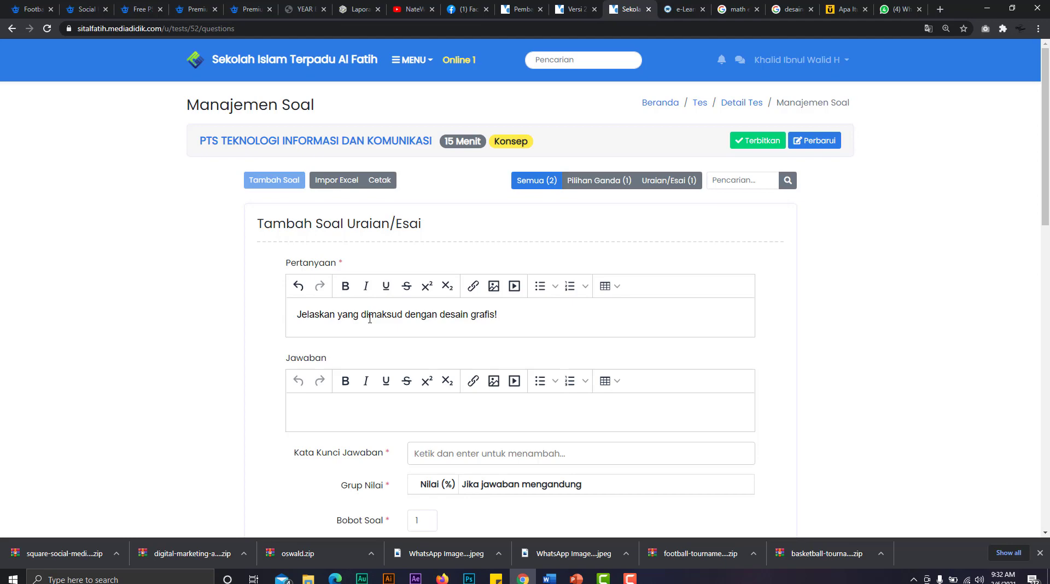
Copy the answer text of the existing essay question about desain grafis into the new question's Jawaban
scroll(451, 416, "down", 6)
left_click_drag(402, 396, 556, 436)
scroll(546, 429, "up", 4)
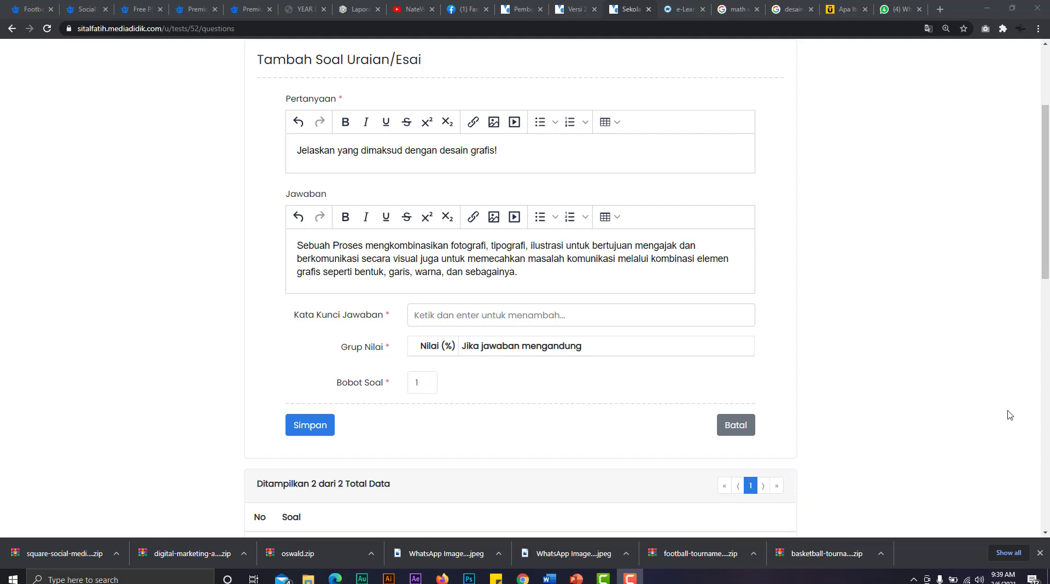
Add the answer keywords proses, kombinasi and fotografi to the essay question's Kata Kunci Jawaban
left_click(677, 320)
type("proses")
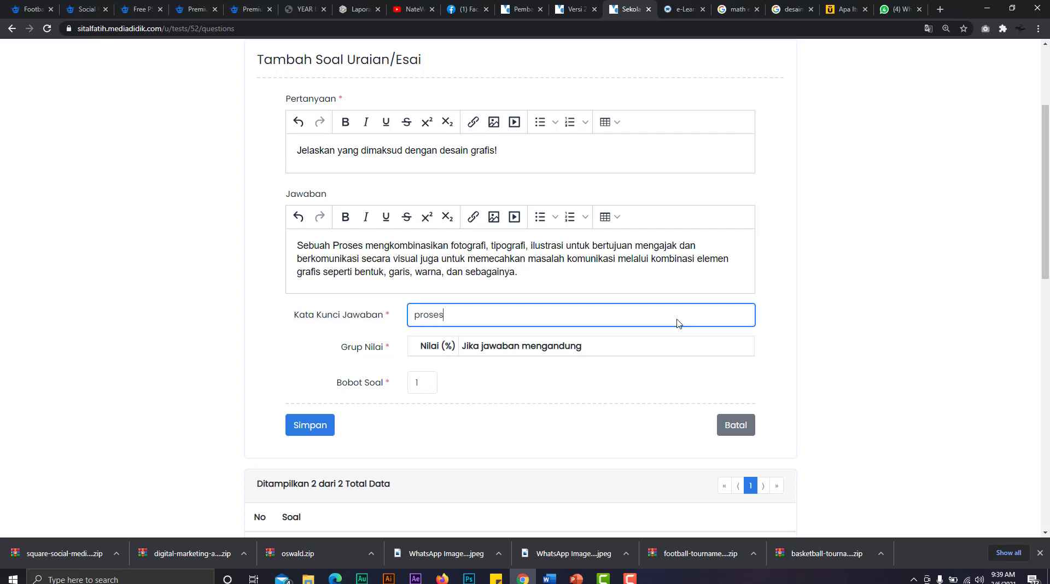
key("Return")
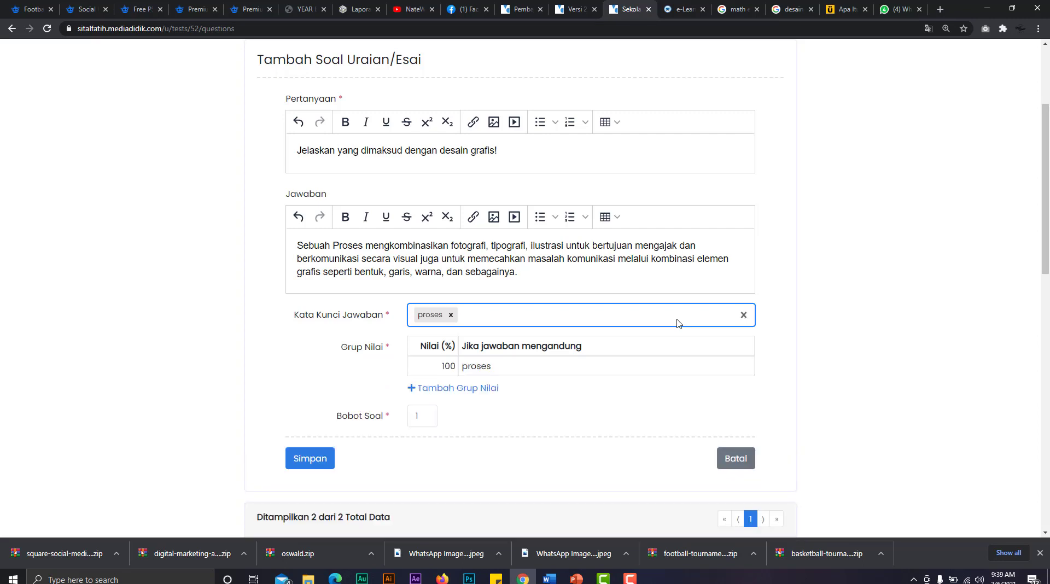
type("kombinasi")
key("Return")
type("foto")
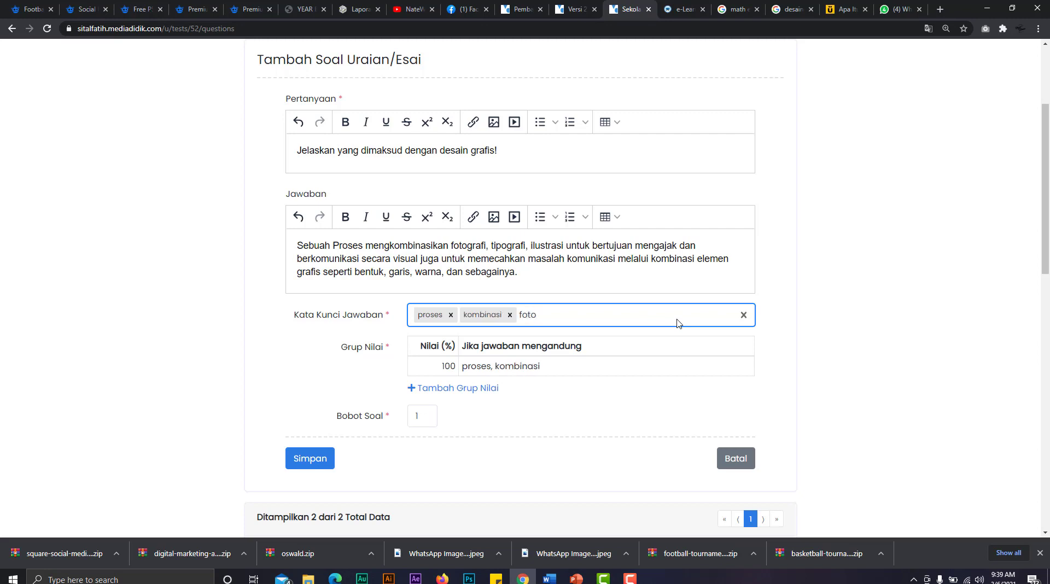
type("grafi")
key("Return")
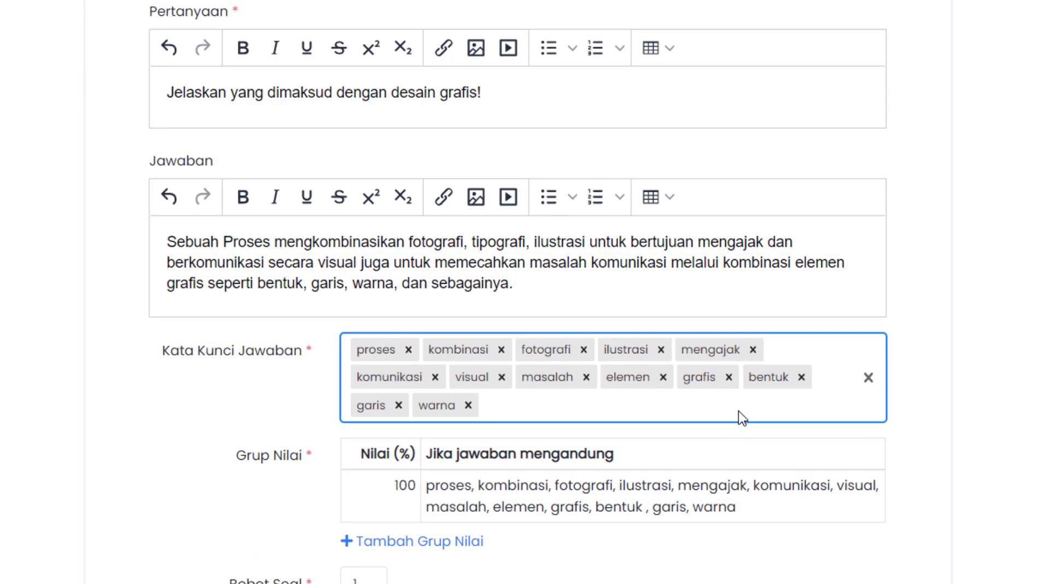
scroll(684, 407, "down", 3)
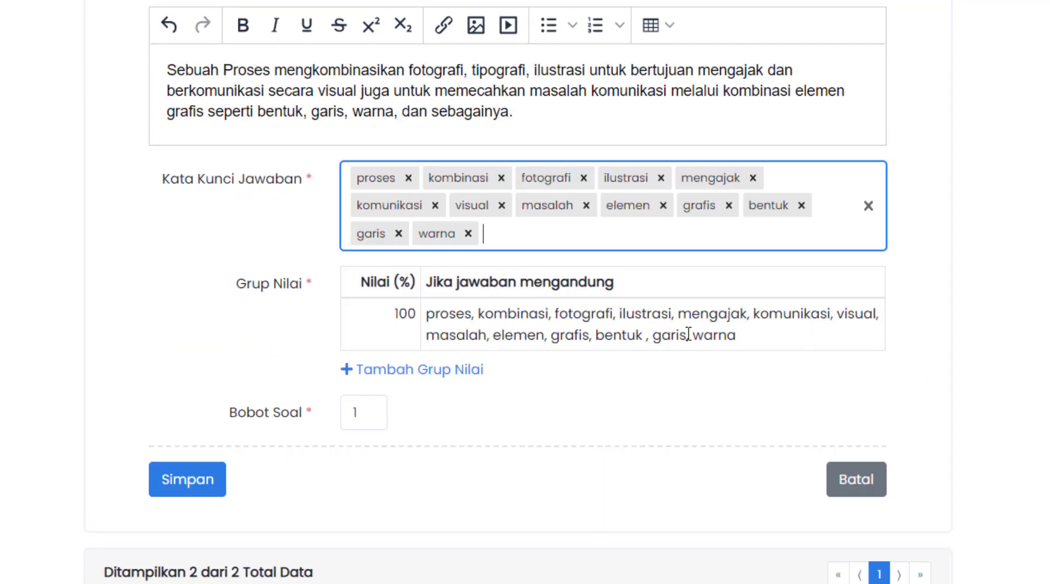
Add an 80% grading group requiring the keywords proses, kombinasi, fotografi, ilustrasi, mengajak, komunikasi, visual, masalah, elemen, grafis and bentuk
left_click(438, 323)
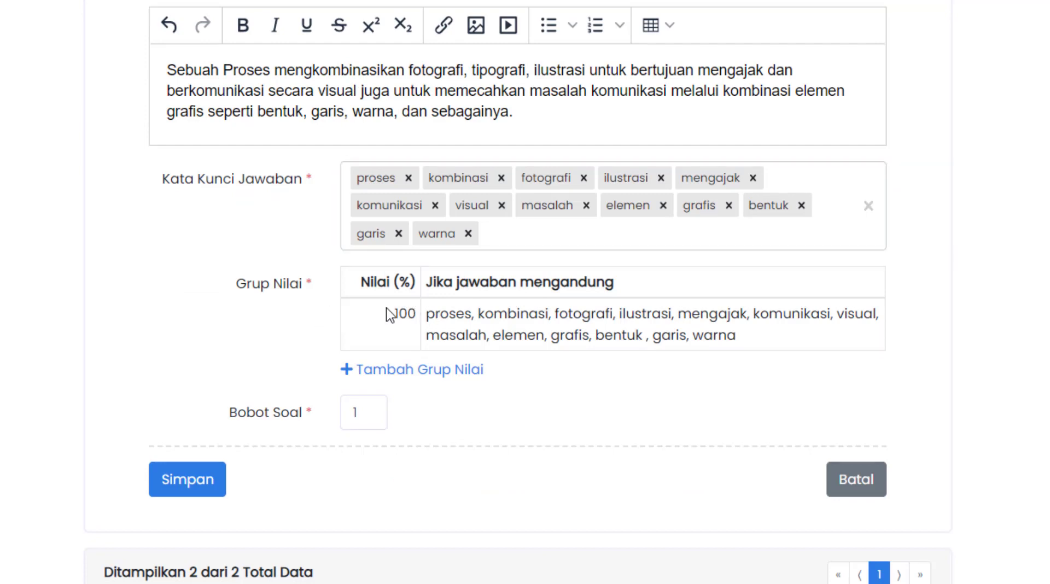
scroll(387, 311, "down", 2)
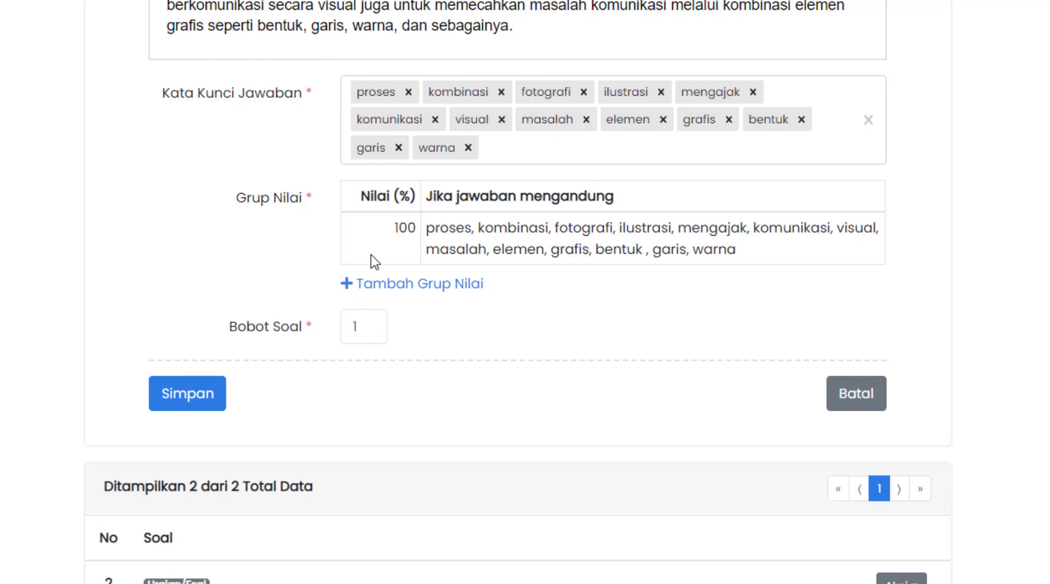
left_click(411, 286)
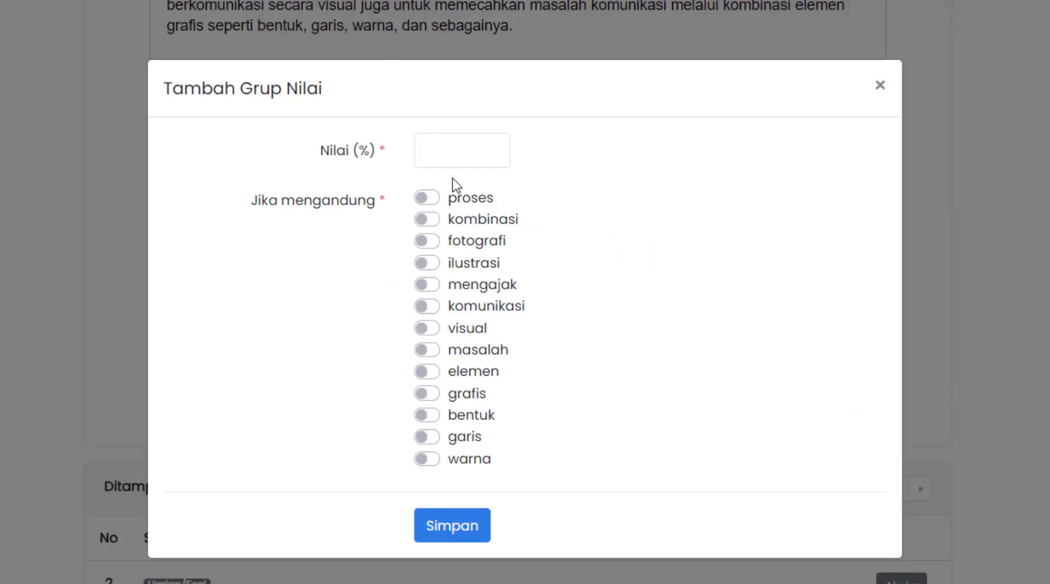
left_click(459, 160)
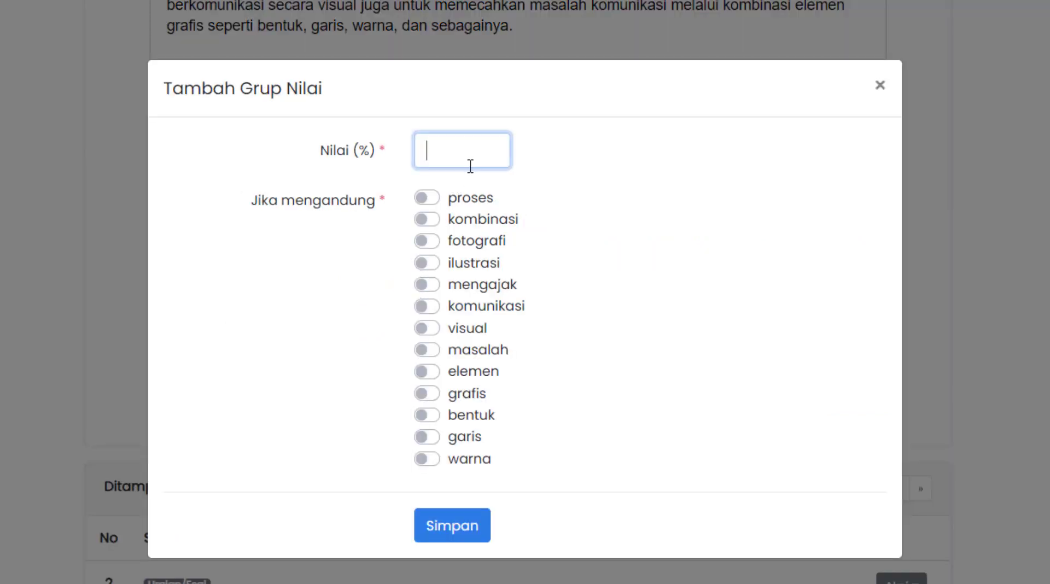
type("80")
left_click(429, 195)
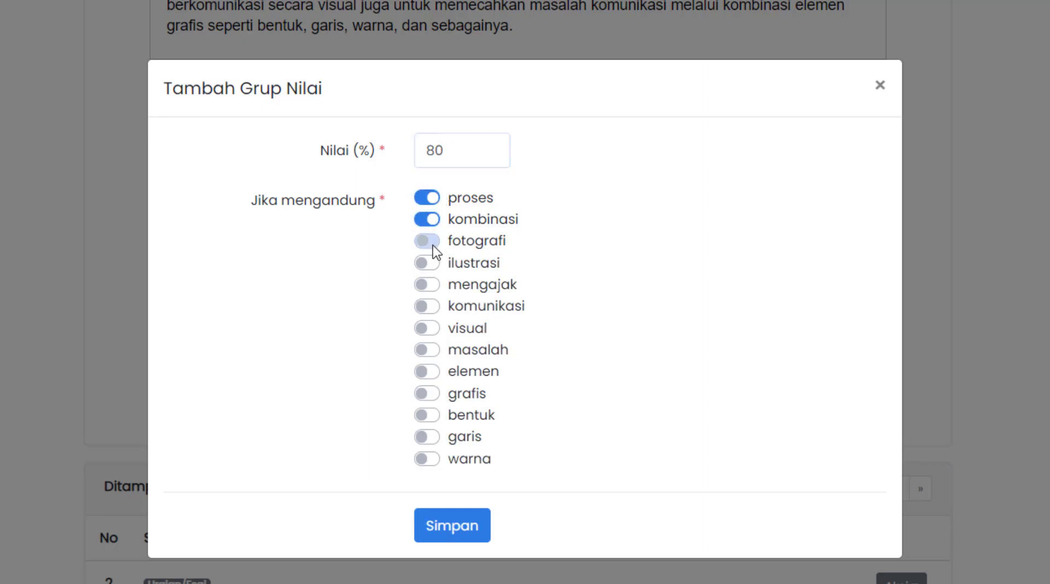
left_click(434, 263)
left_click(437, 285)
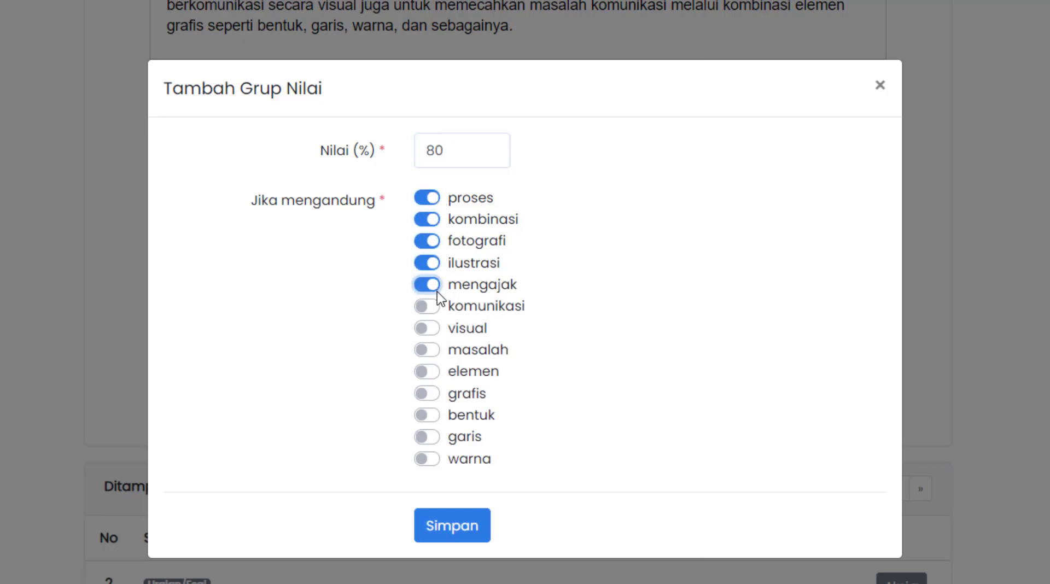
left_click(432, 302)
left_click(432, 329)
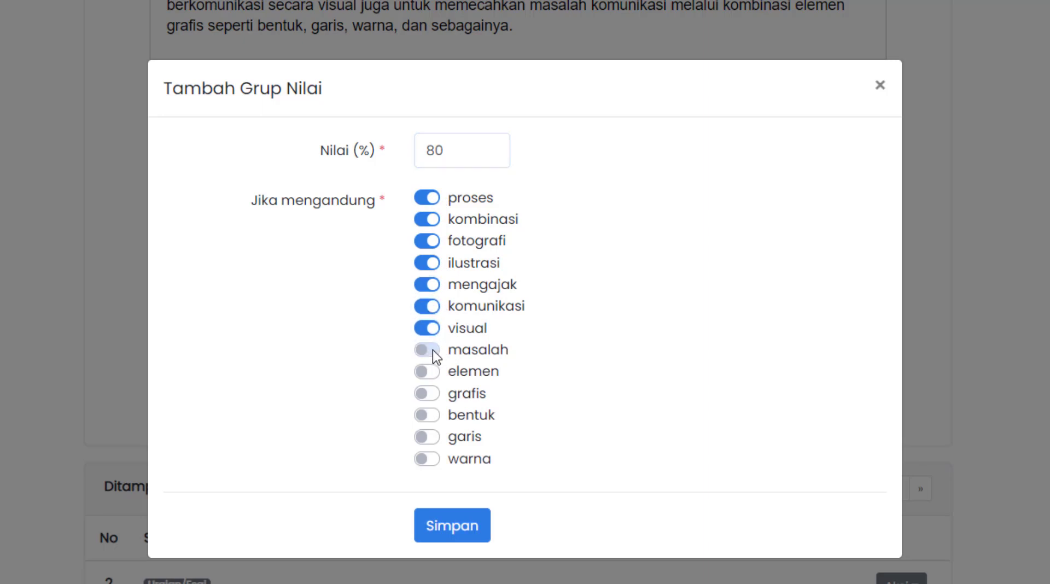
left_click(437, 395)
left_click(432, 417)
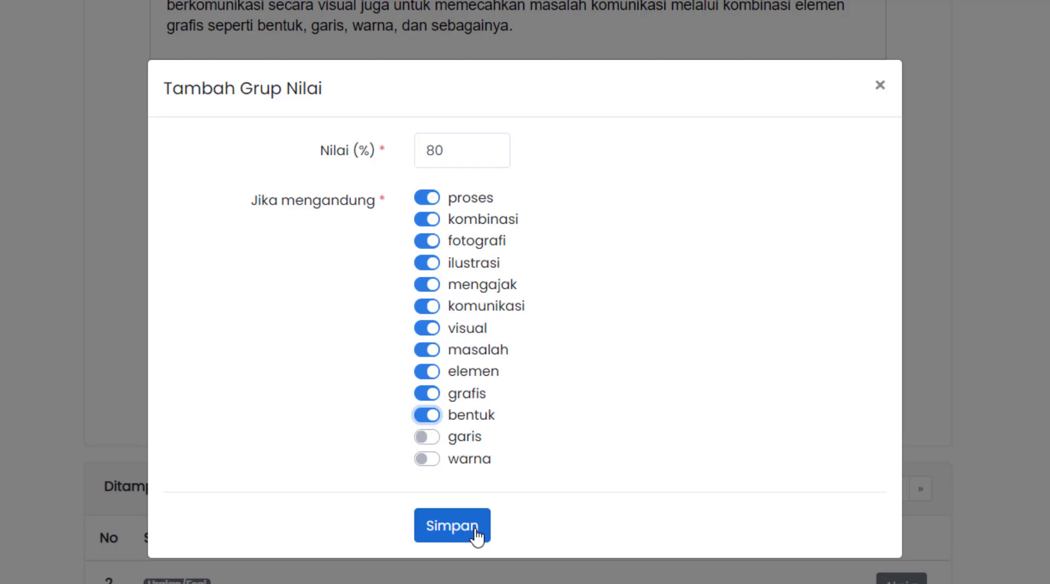
left_click(475, 535)
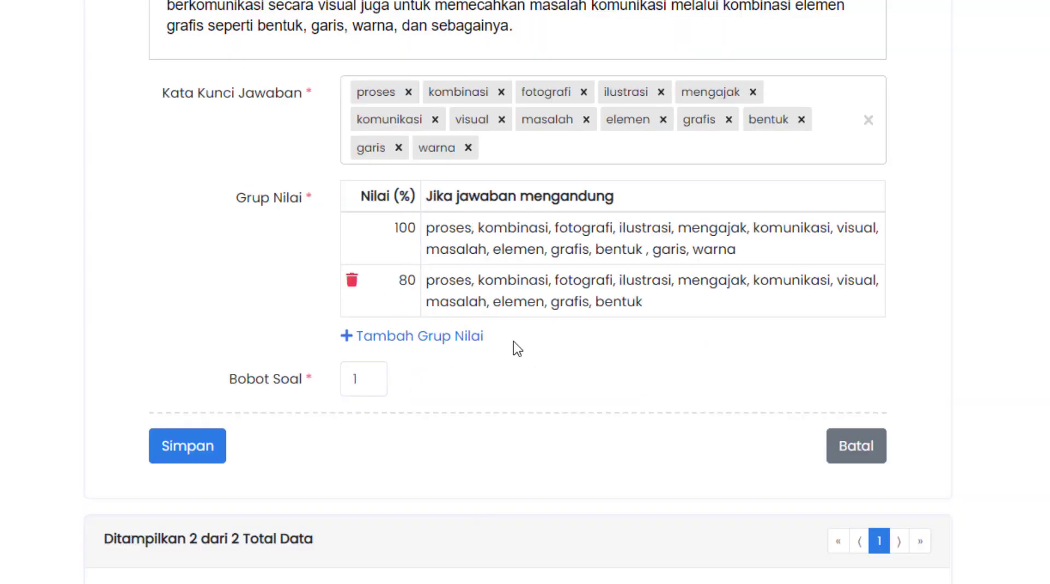
Add a 70% grading group requiring the keywords proses, kombinasi, fotografi, ilustrasi, mengajak, komunikasi, visual, masalah and elemen
left_click(474, 337)
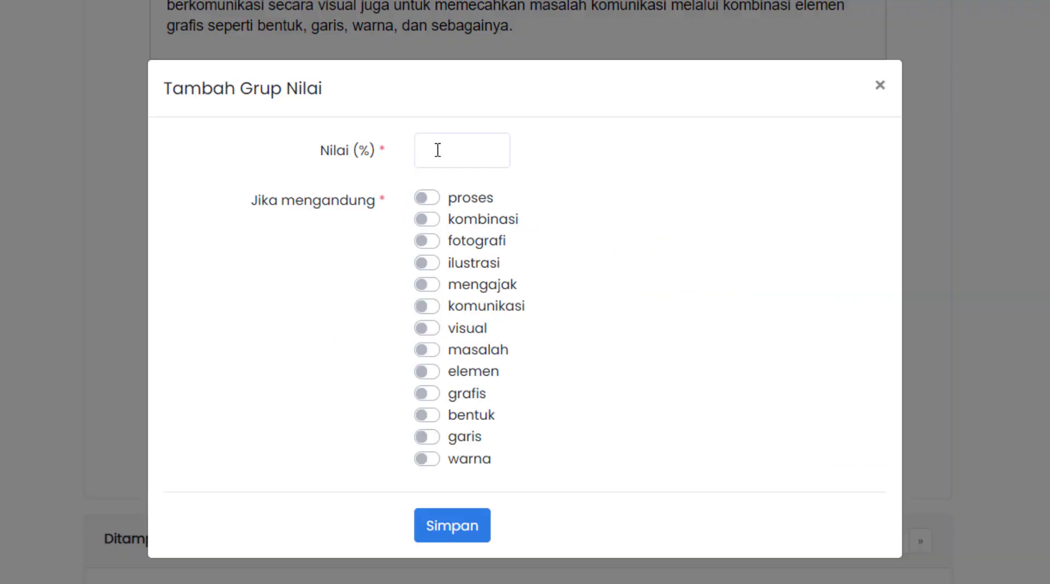
left_click(453, 143)
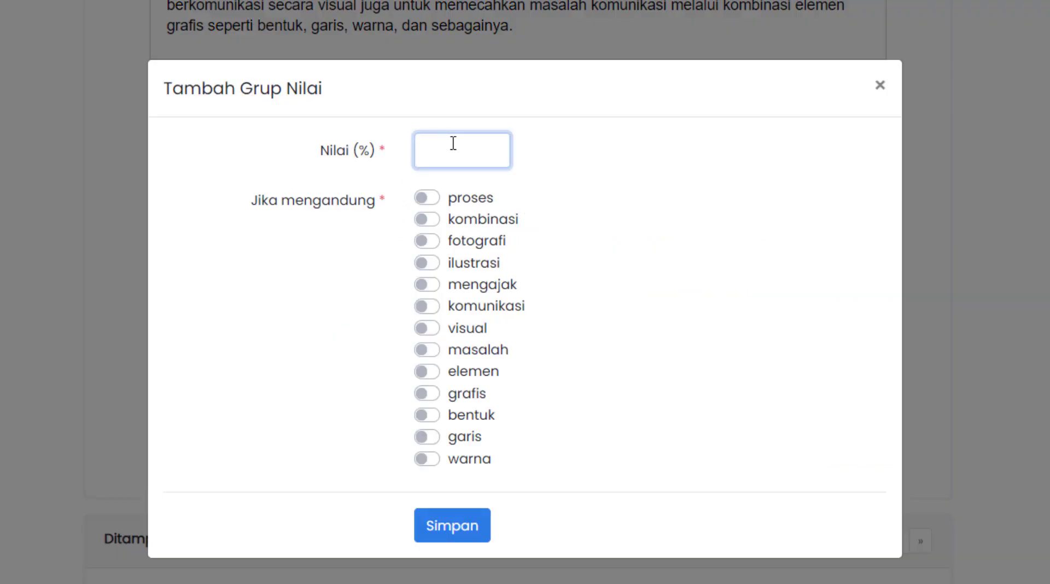
type("80")
key("BackSpace")
key("BackSpace")
type("70")
left_click(426, 199)
left_click(432, 219)
left_click(433, 243)
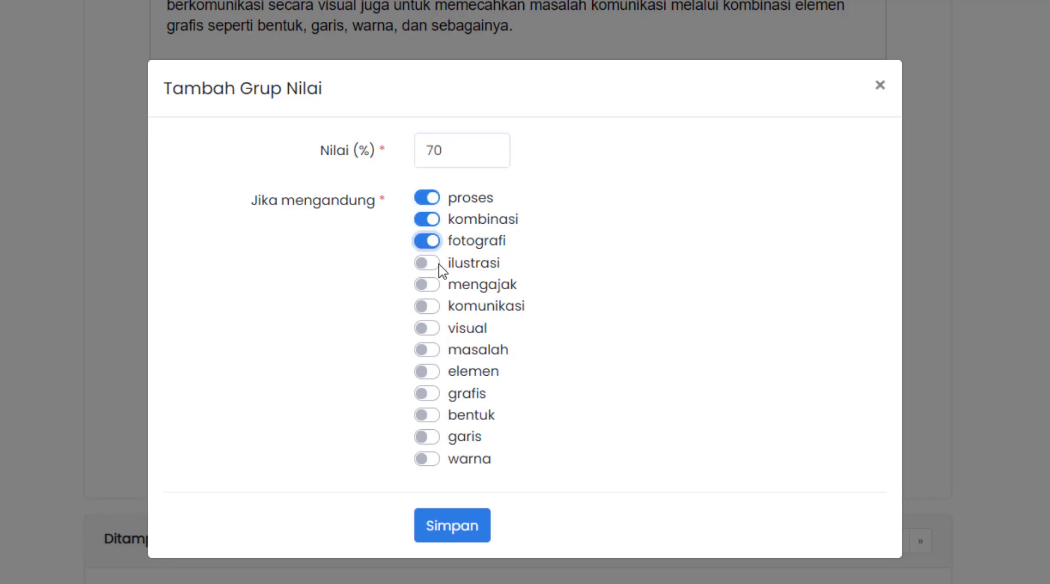
left_click(434, 263)
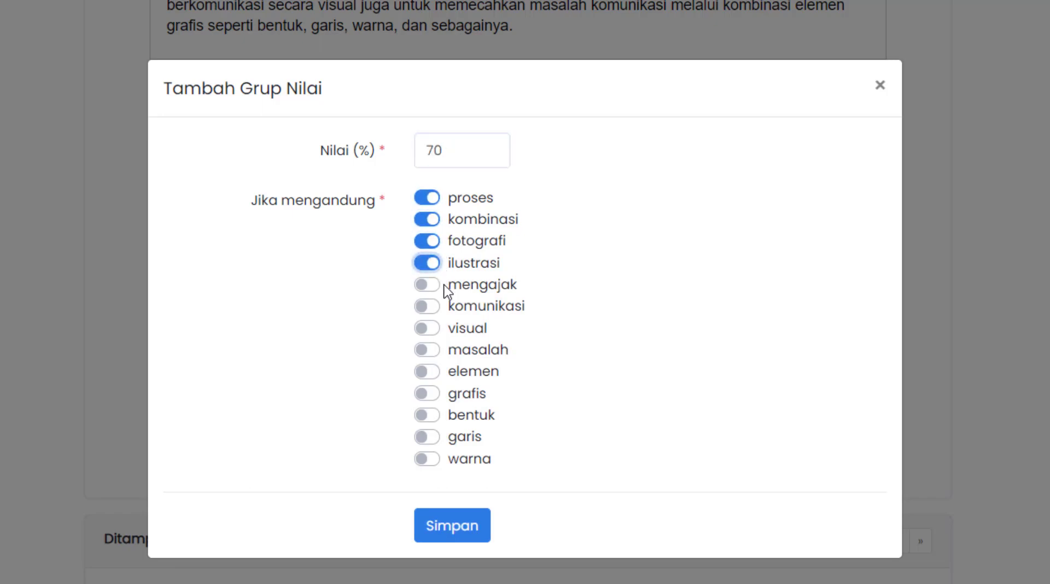
left_click(423, 328)
left_click(431, 350)
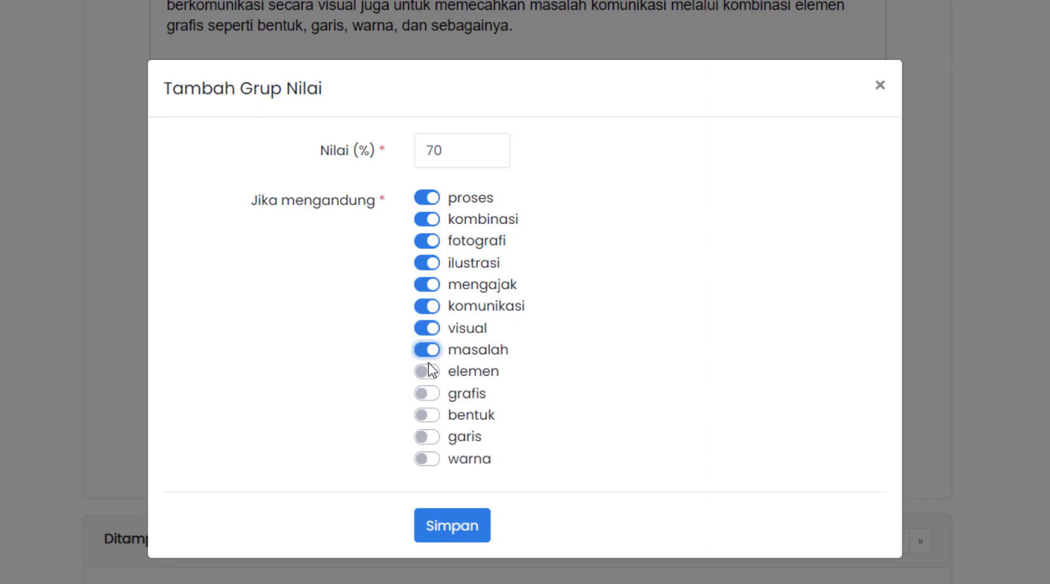
left_click(433, 373)
left_click(430, 528)
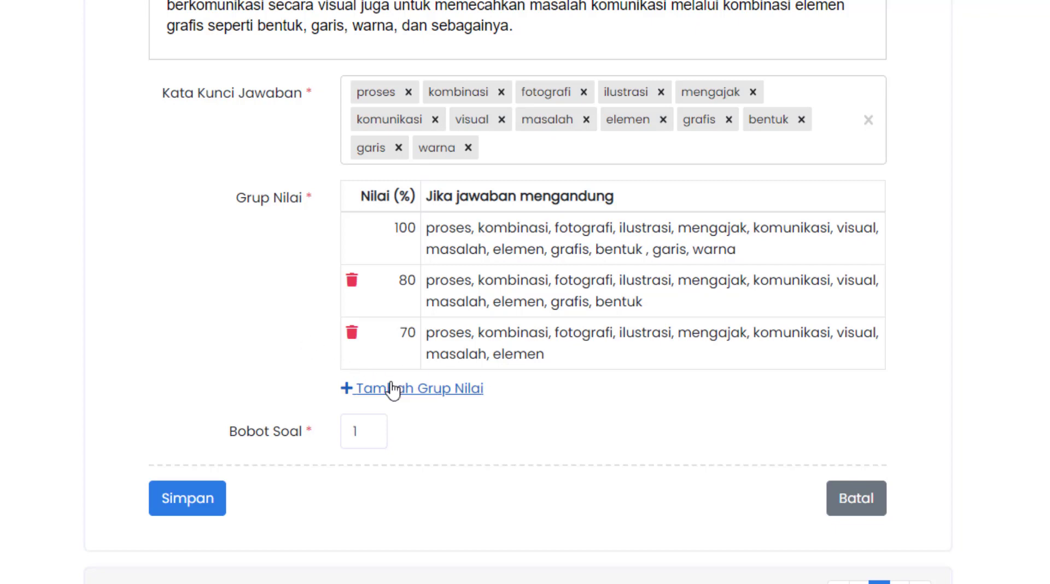
Add a 60% grading group requiring the keywords proses, kombinasi, fotografi, ilustrasi, mengajak, komunikasi and visual
left_click(467, 390)
left_click(436, 148)
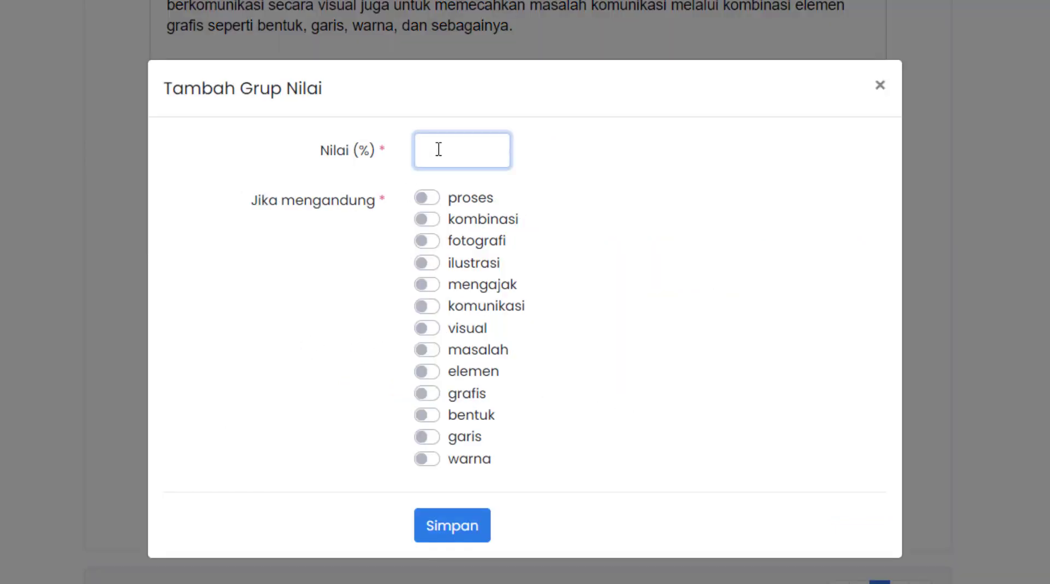
type("60")
left_click(426, 198)
left_click(427, 219)
left_click(422, 241)
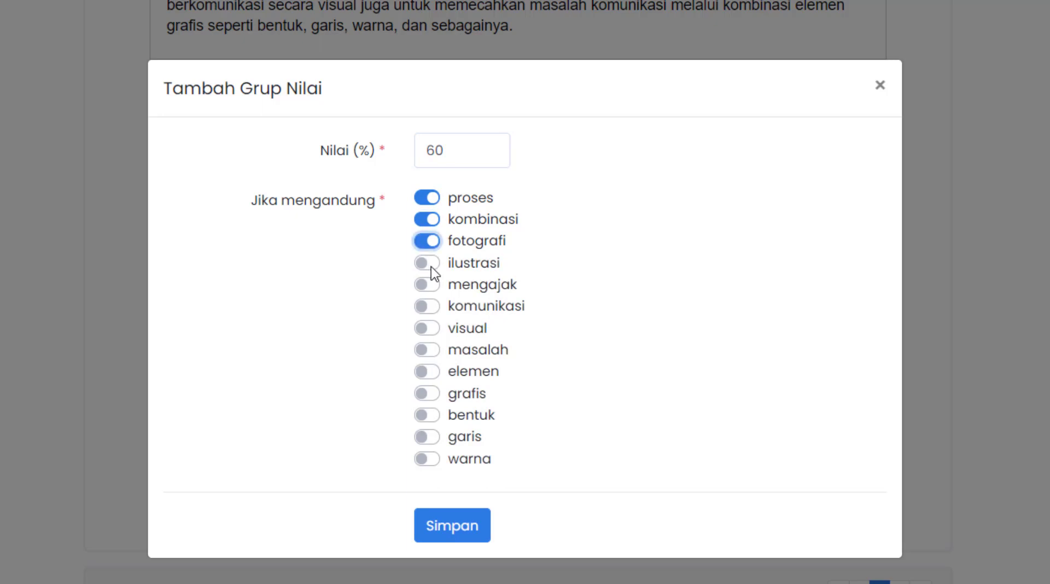
left_click(430, 263)
left_click(431, 286)
left_click(432, 307)
left_click(433, 328)
left_click(466, 520)
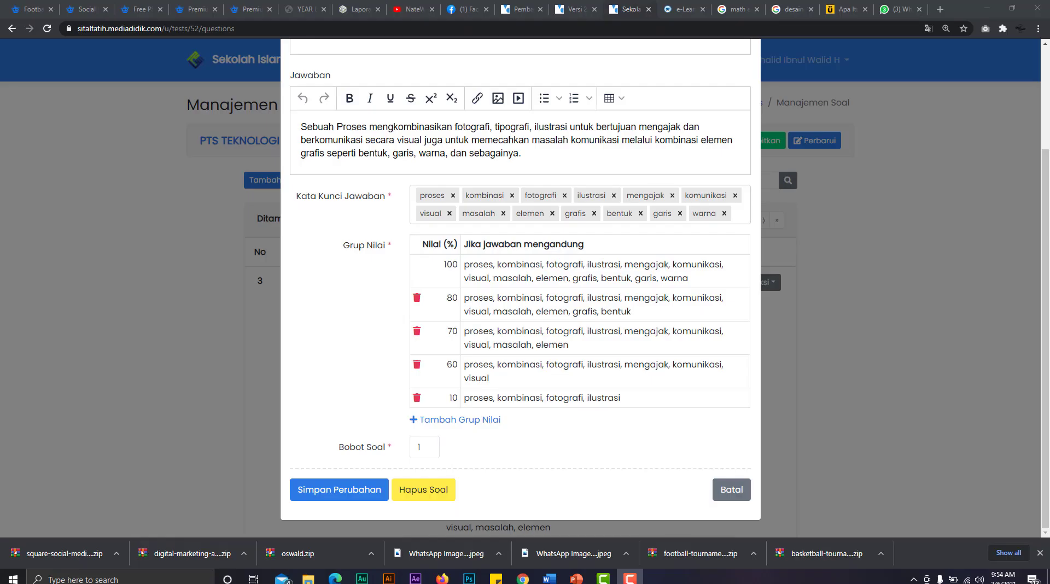